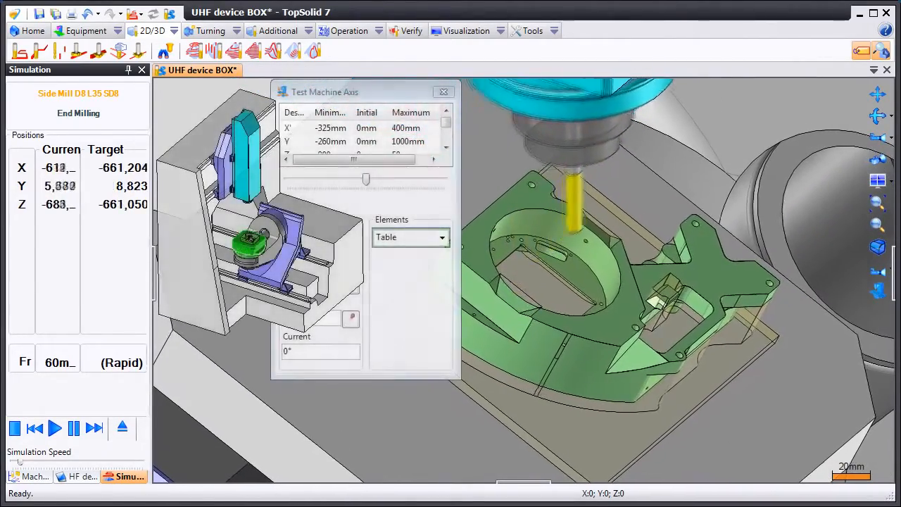
Test the machine's linear travel by moving the X', Y and Z axes in turn through their ranges.
left_click(285, 129)
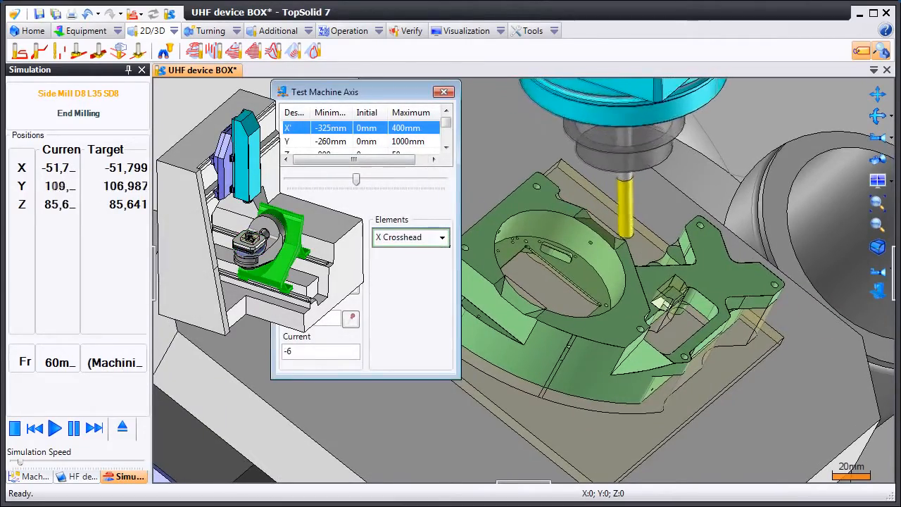
left_click_drag(356, 180, 443, 197)
left_click(287, 141)
left_click_drag(320, 181, 370, 194)
left_click(296, 153)
left_click_drag(445, 123, 442, 132)
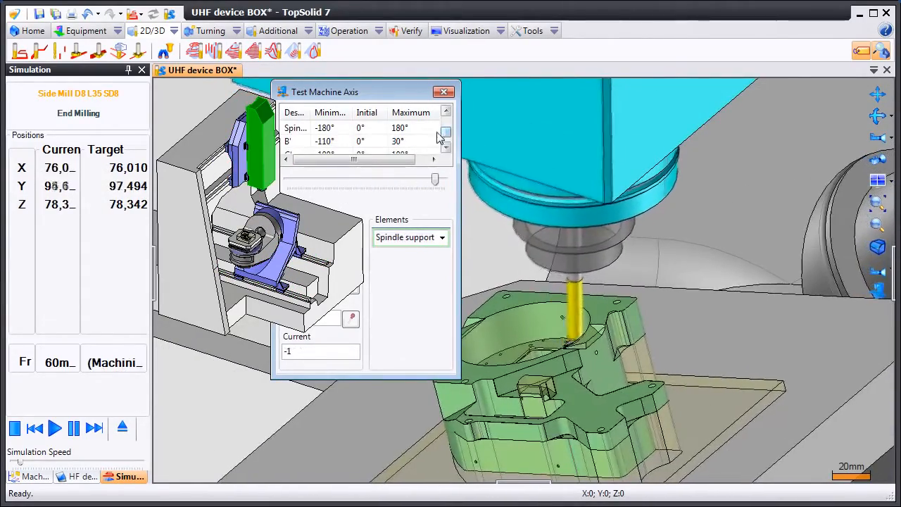
left_click_drag(435, 180, 381, 181)
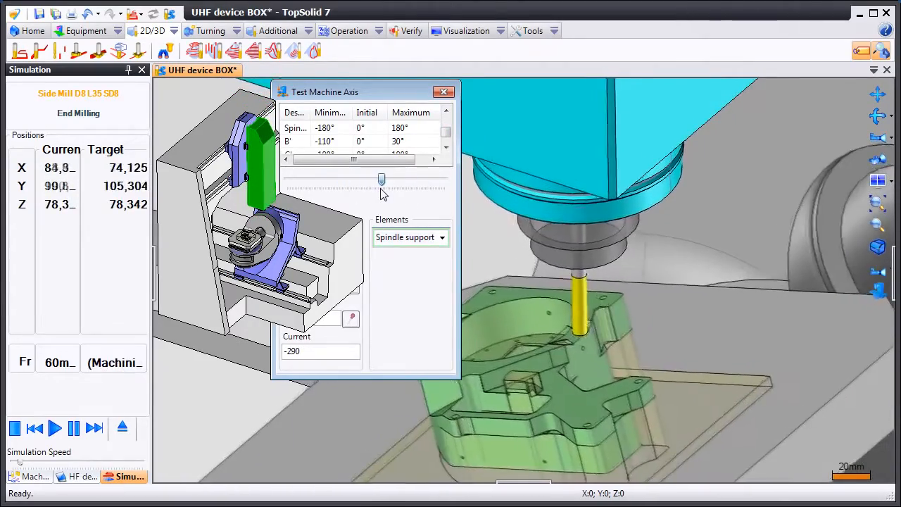
Test the machine's rotary motion by swinging the B' cradle and turning the C' table through their ranges.
left_click(295, 141)
left_click_drag(411, 181, 290, 183)
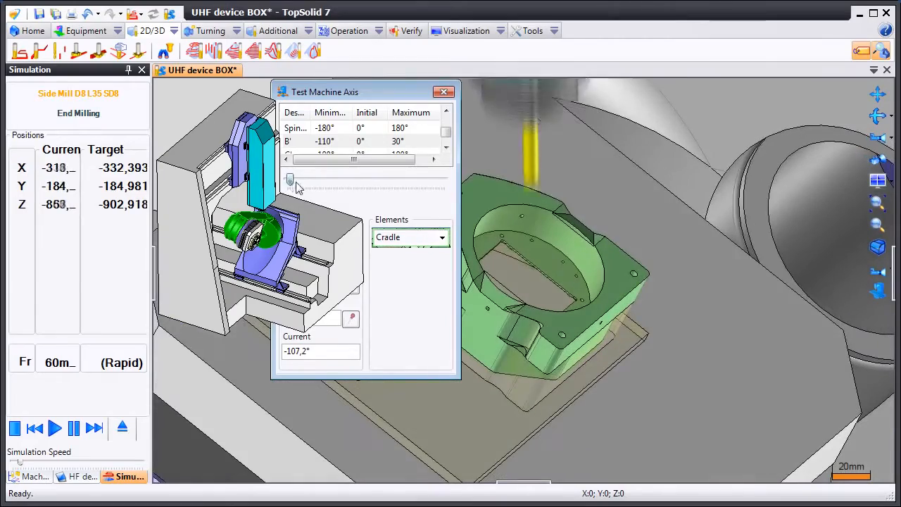
left_click_drag(290, 181, 367, 193)
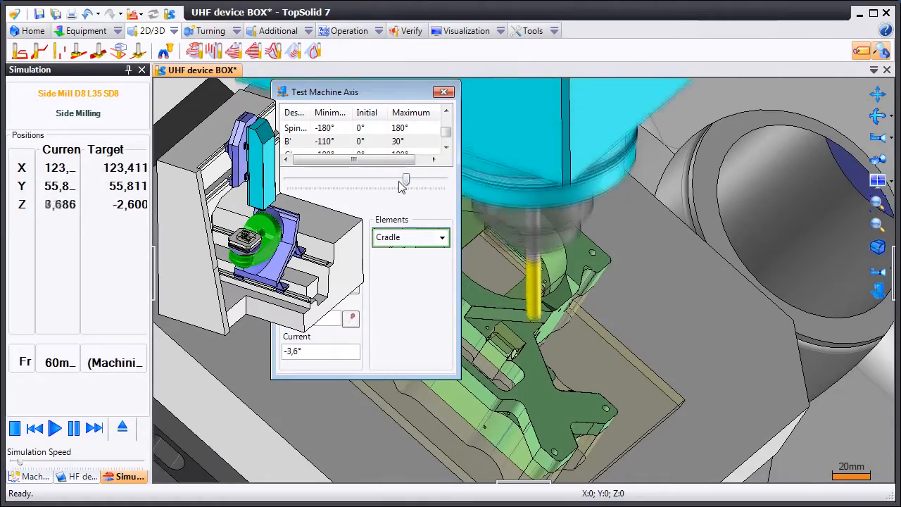
left_click(446, 148)
left_click(293, 143)
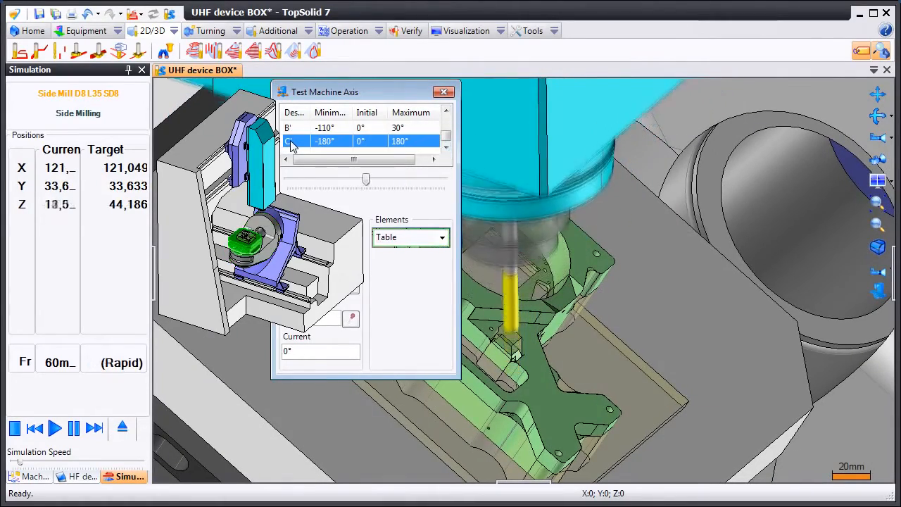
mouse_move(366, 181)
left_mouse_down()
mouse_move(286, 181)
mouse_move(464, 194)
mouse_move(371, 196)
left_mouse_up()
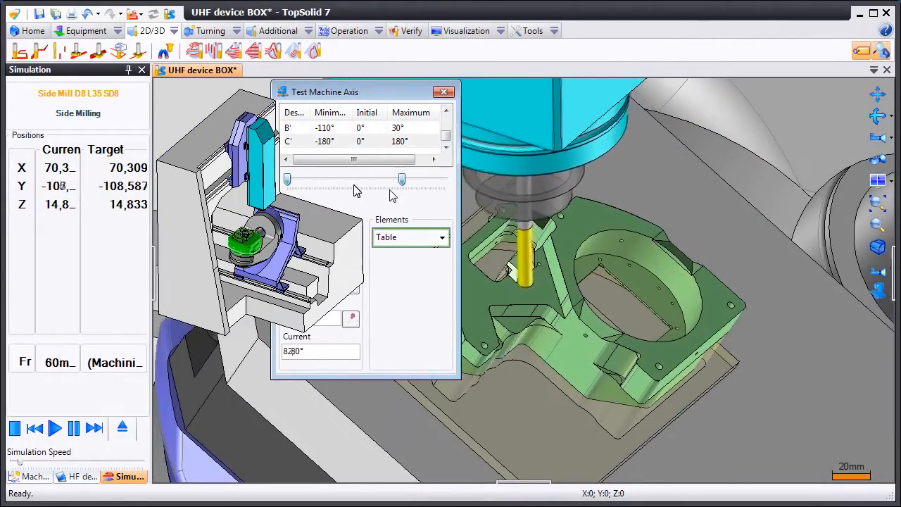
left_click_drag(316, 195, 450, 202)
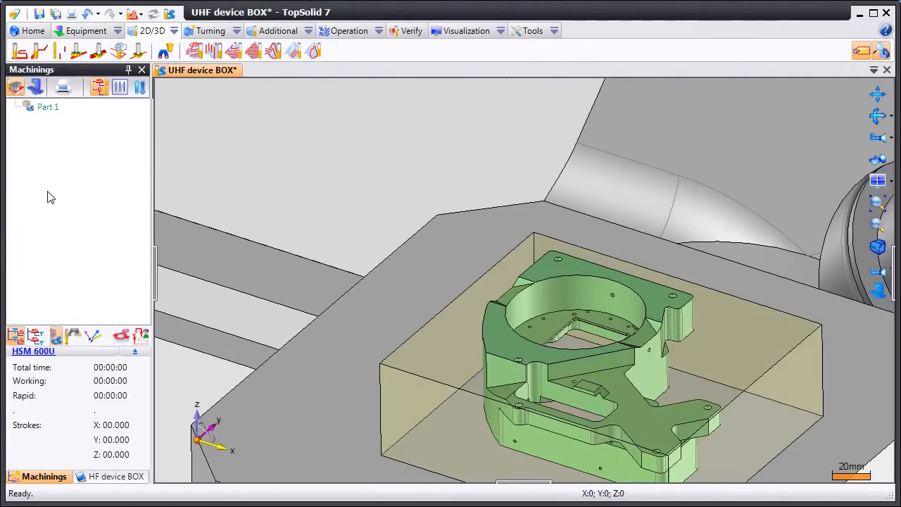
Start an end milling operation with the Side Mill D32 L50 SD32 from pocket 2.
left_click(23, 54)
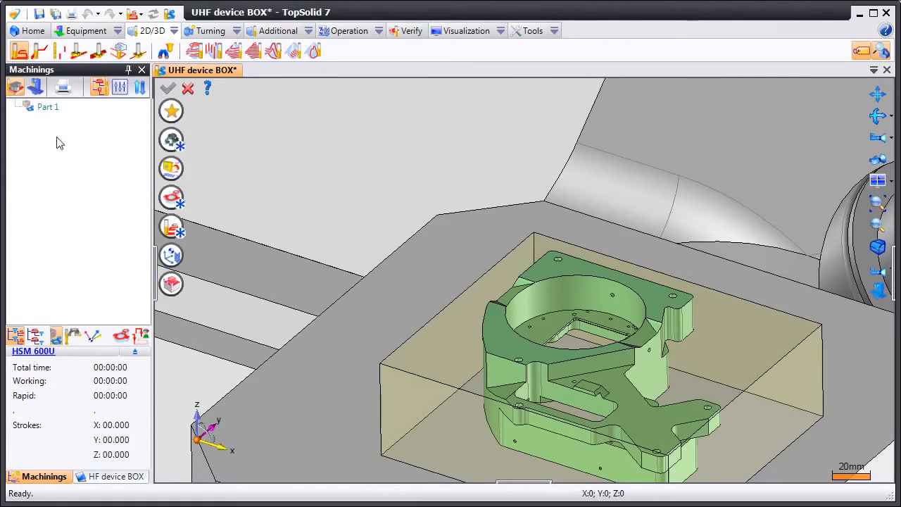
left_click(174, 145)
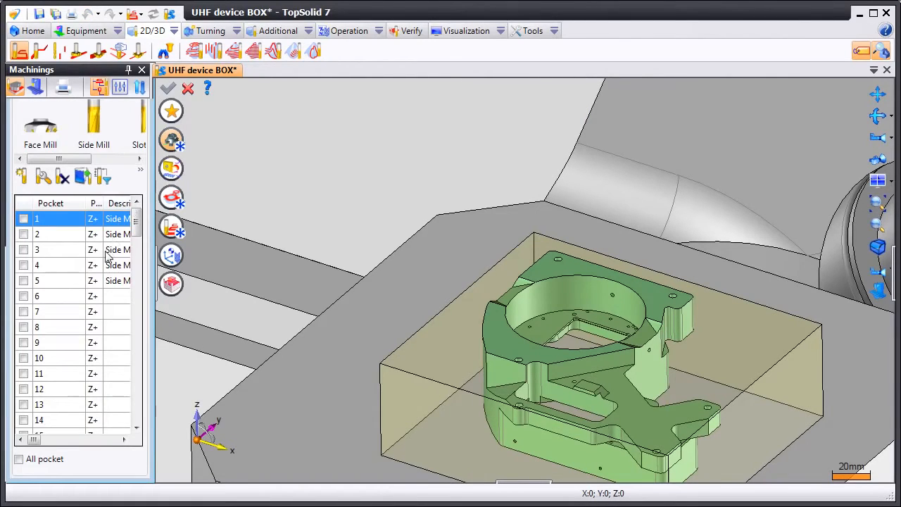
mouse_move(109, 258)
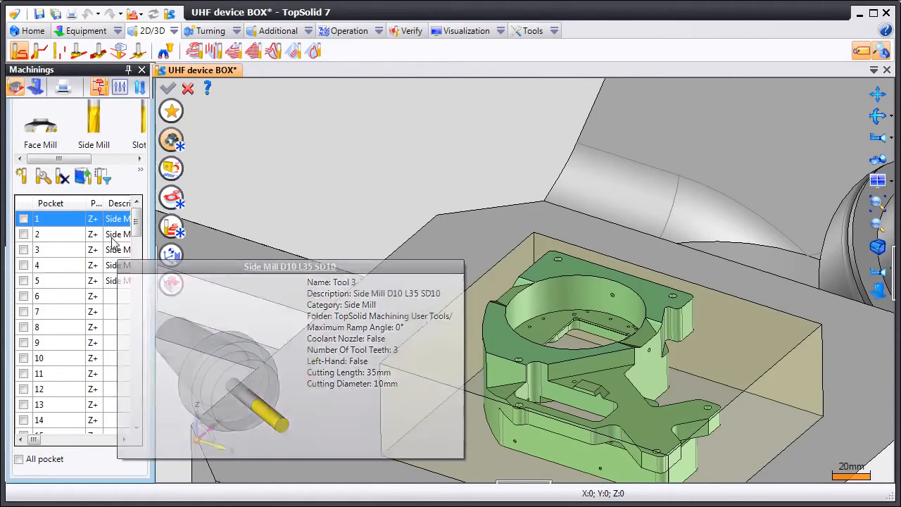
mouse_move(113, 238)
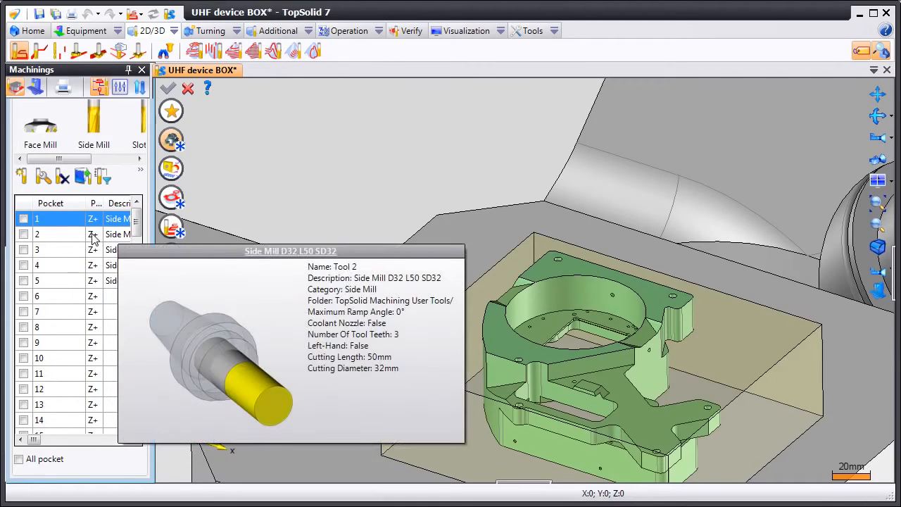
left_click(24, 235)
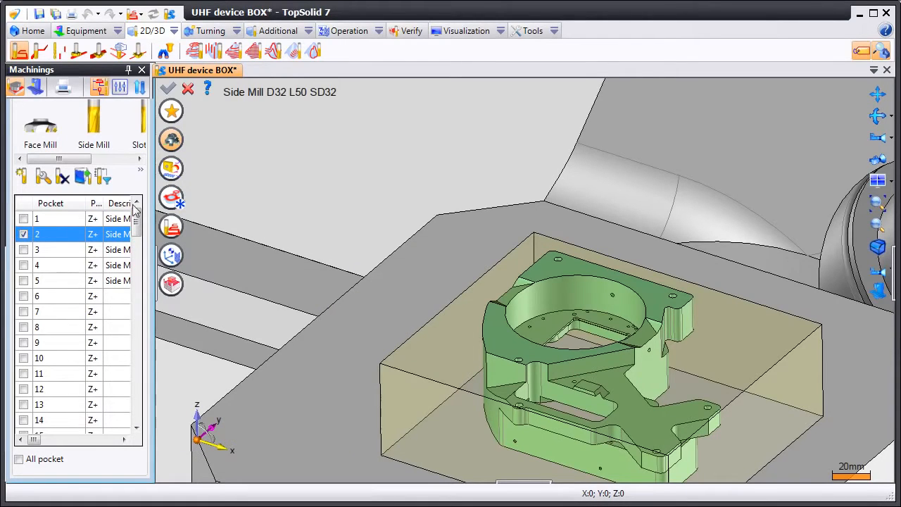
Set the part's upper plate face as the end milling geometry and generate the facing tool path.
left_click(170, 199)
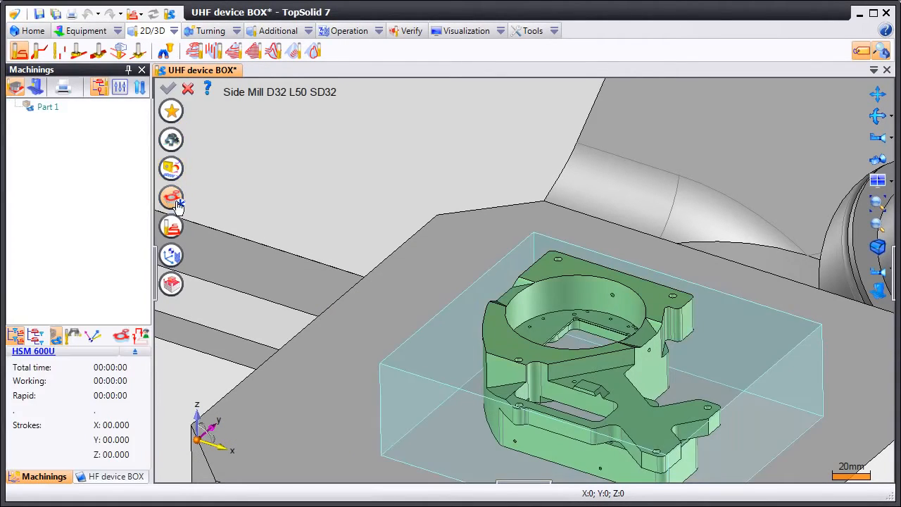
left_click(564, 266)
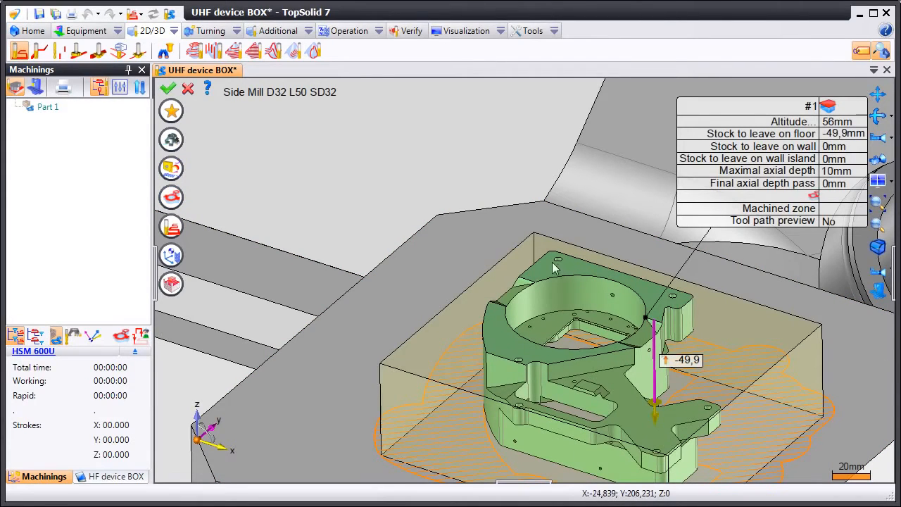
left_click(169, 89)
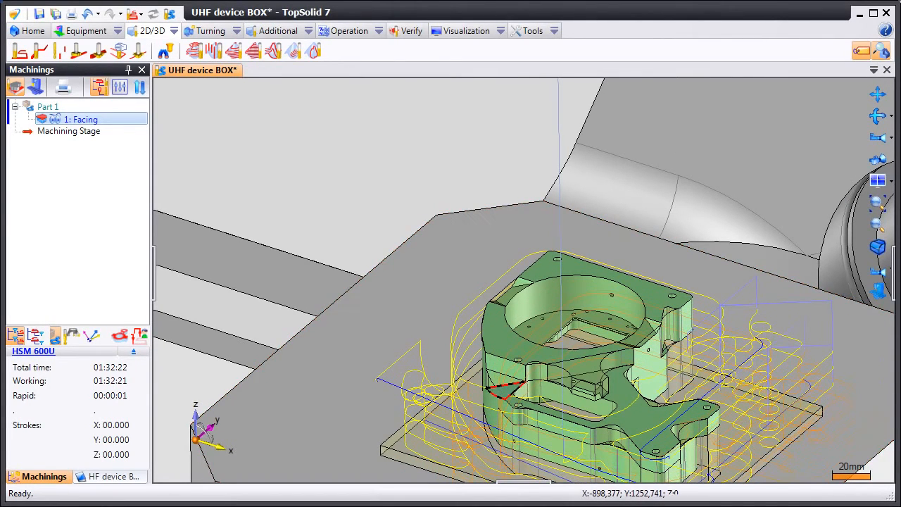
Reuse the first facing operation for an open pocketing on the small triangular face and another facing on the part's upper face.
left_click(503, 389)
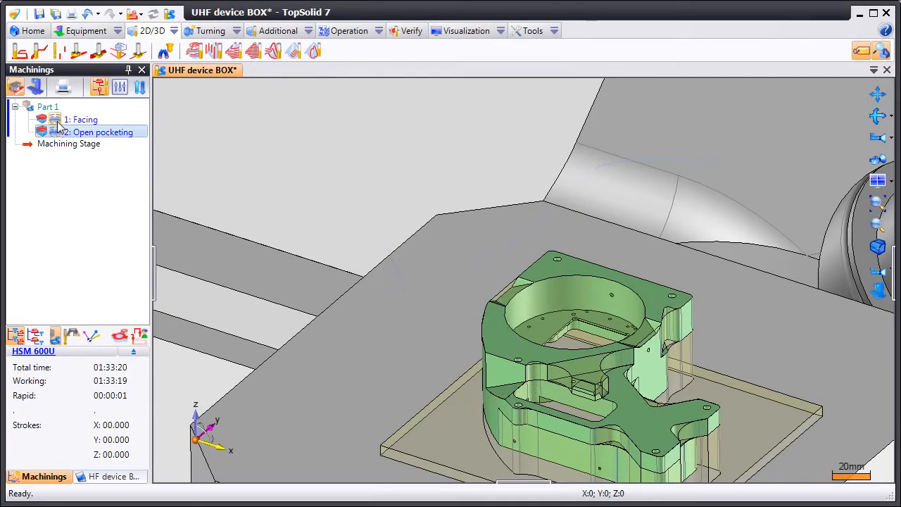
left_click(79, 120)
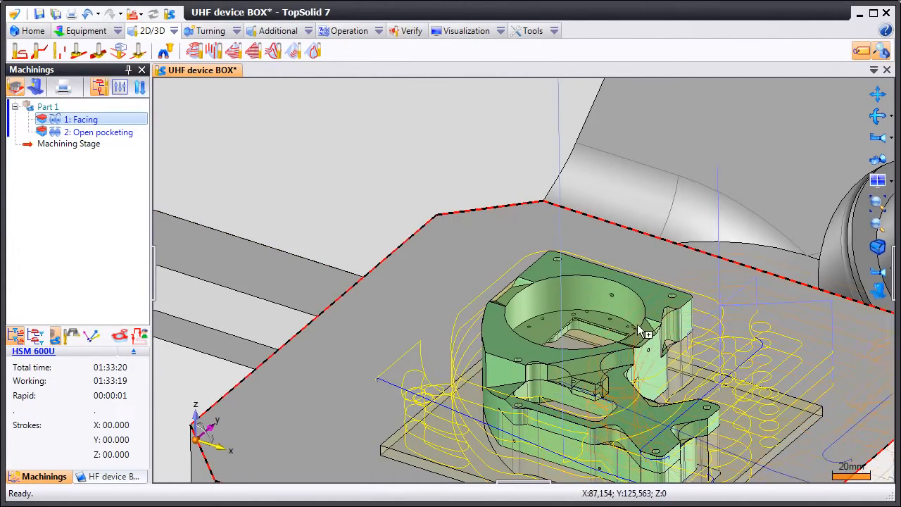
left_click_drag(653, 301, 653, 302)
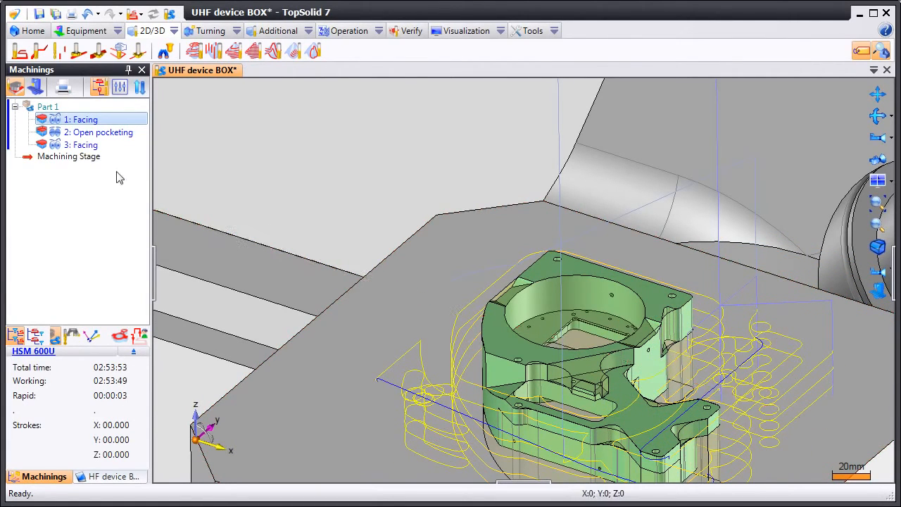
Edit the third operation, the facing, to use the Side Mill D8 L35 SD8 from pocket 4.
right_click(69, 149)
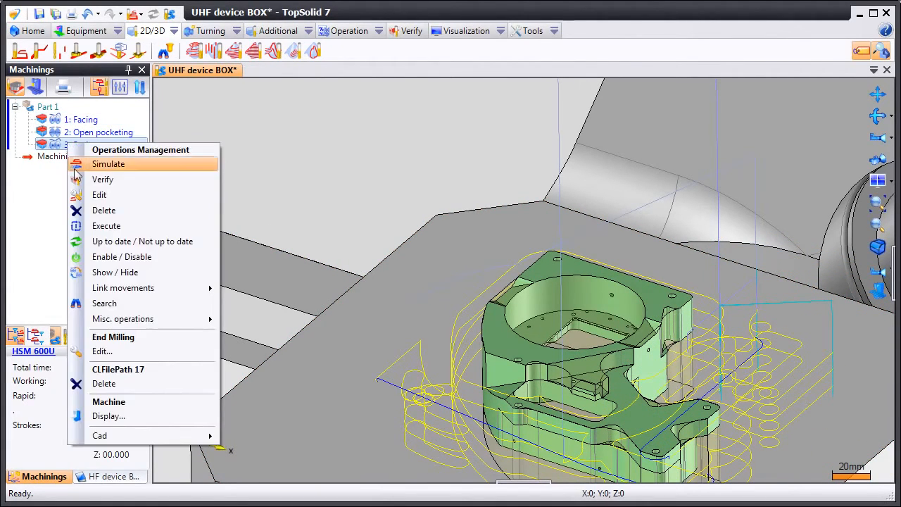
left_click(83, 195)
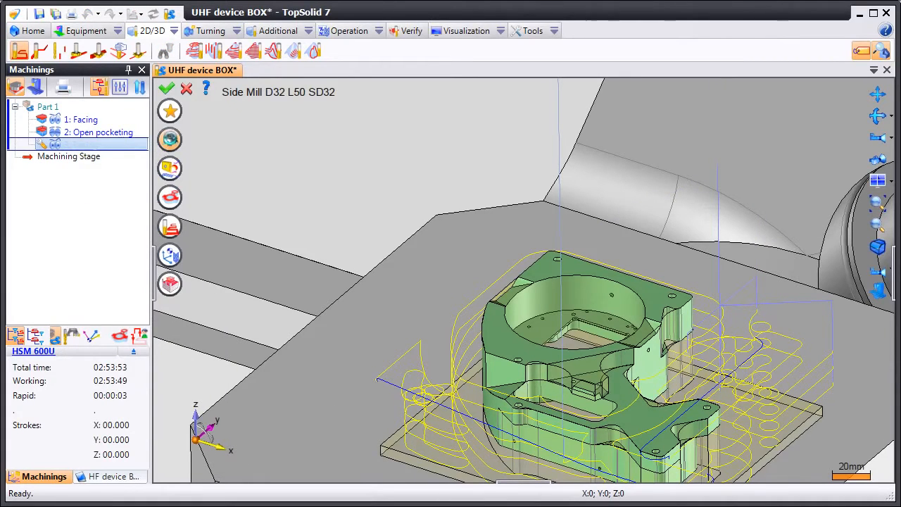
left_click(171, 140)
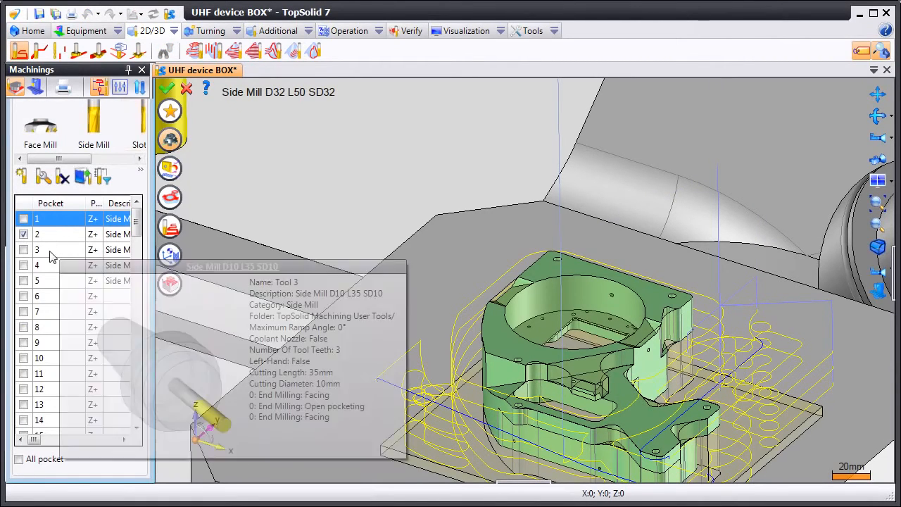
mouse_move(44, 270)
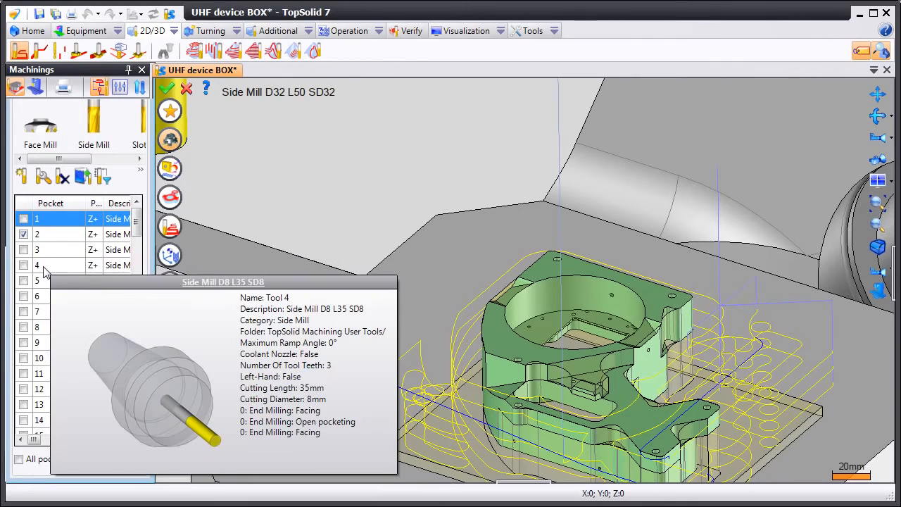
left_click(24, 266)
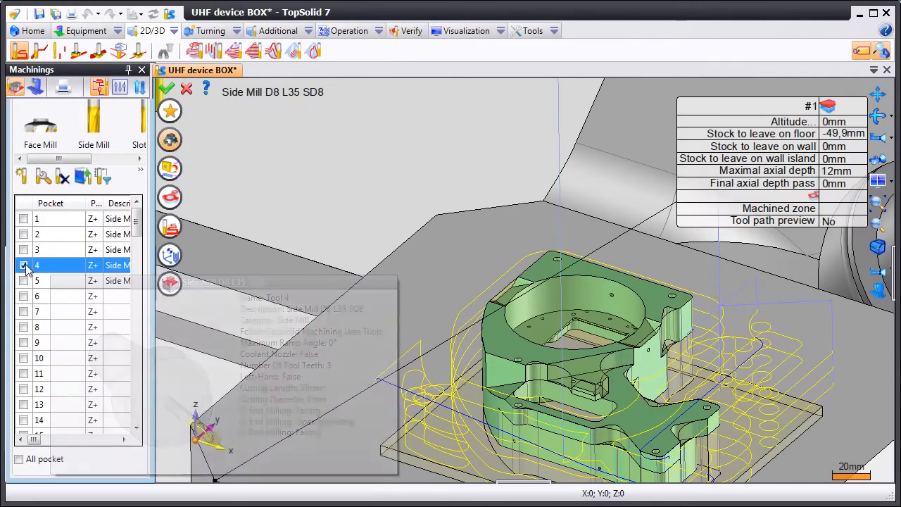
left_click(166, 88)
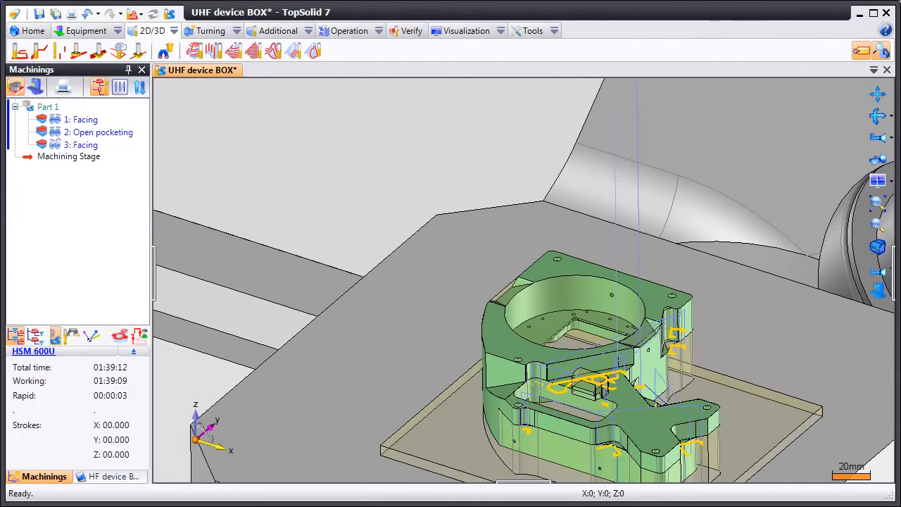
Add a pocketing in the elongated lower pocket and open pocketings on the three faces of the notch at the bore's outer rim.
left_click(537, 393)
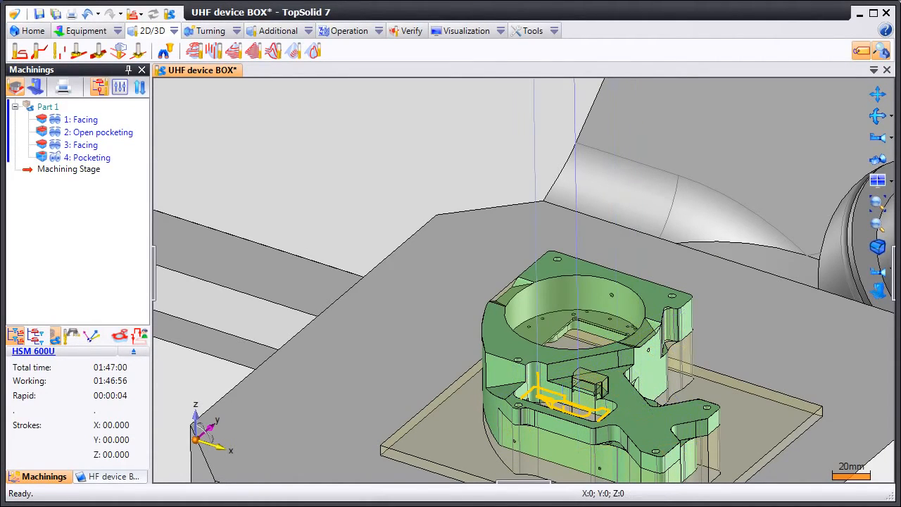
left_click(524, 285)
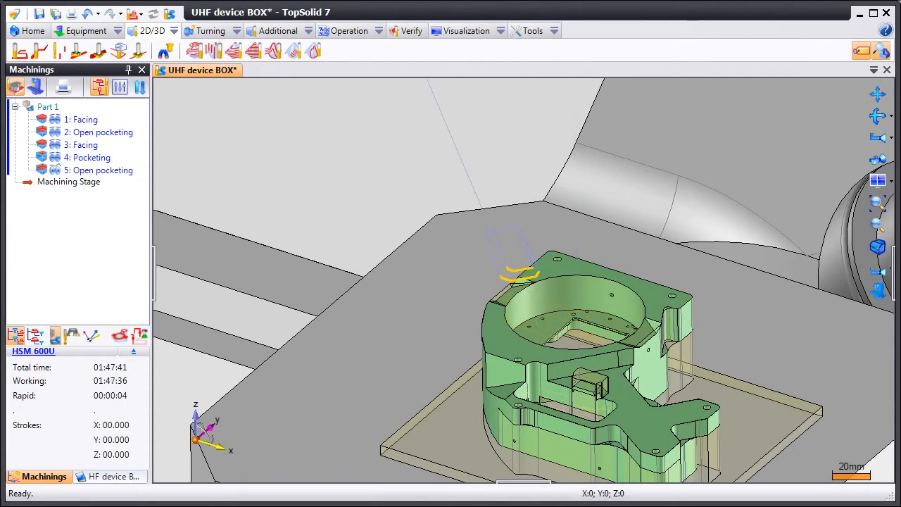
left_click(513, 295)
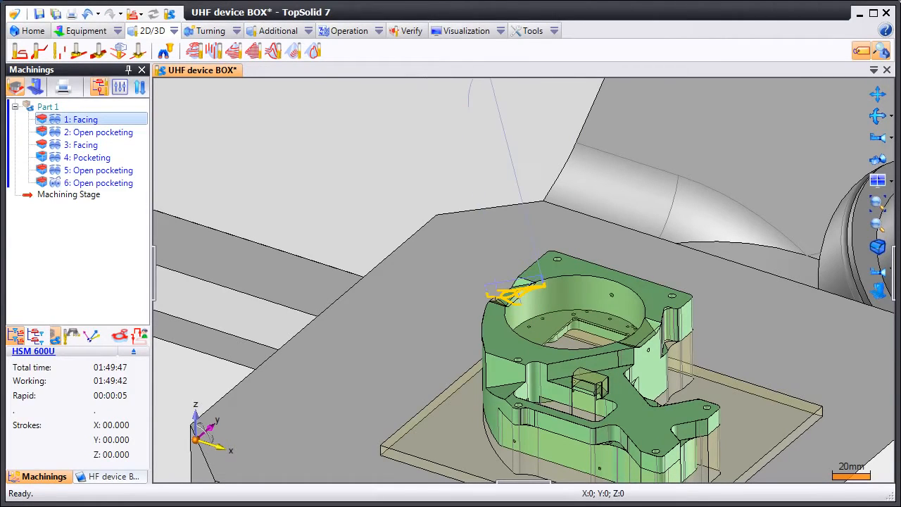
left_click(497, 301)
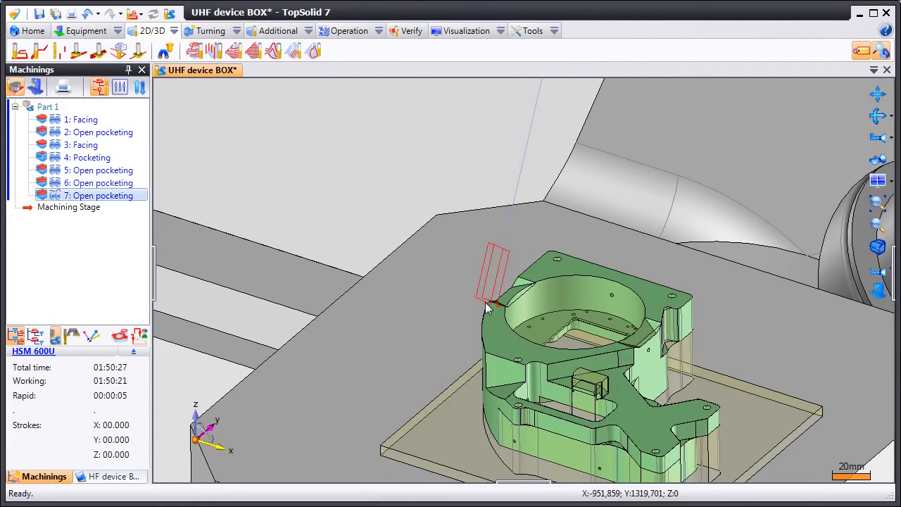
Add open pocketings on the three faces of the notch across the bore, near the X-shaped arm.
left_click(631, 348)
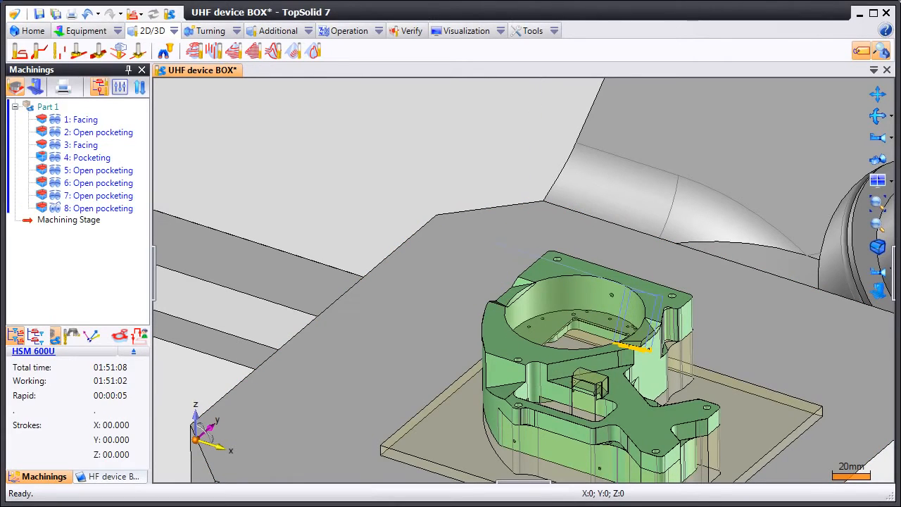
left_click(641, 332)
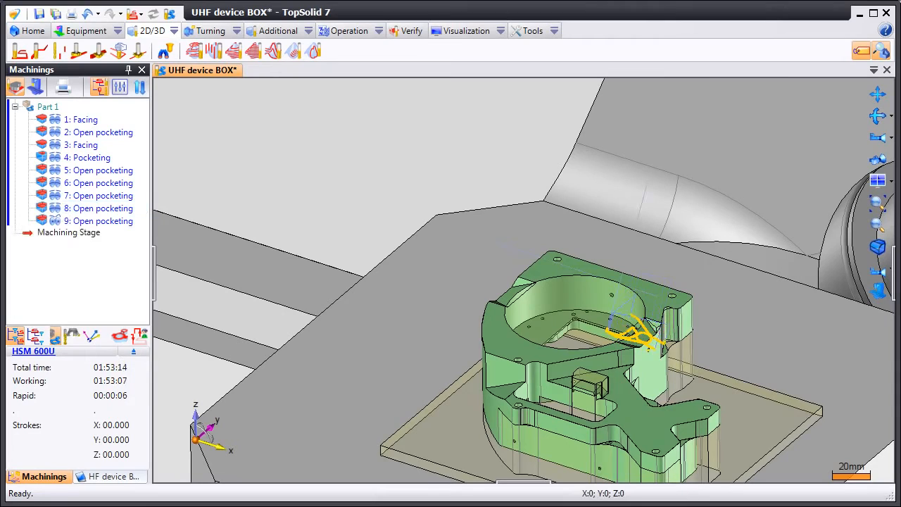
left_click(655, 325)
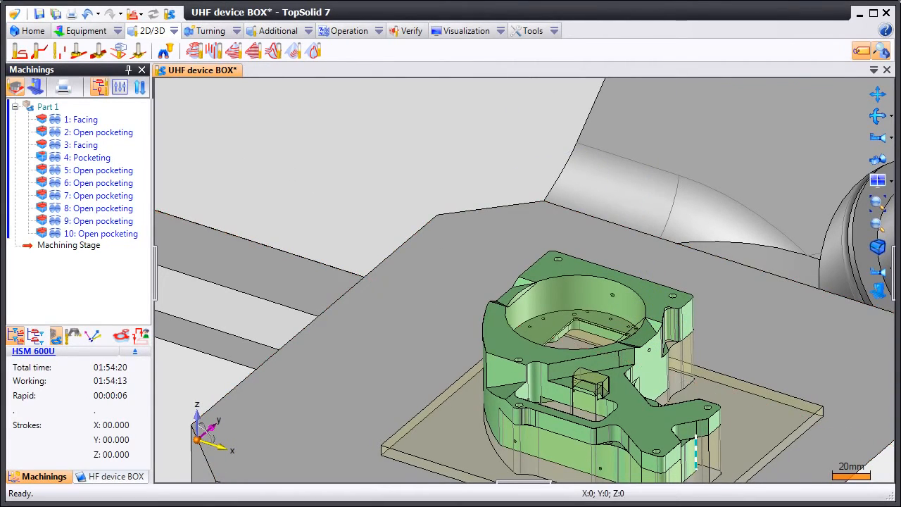
Add a side milling with the Side Mill D8 L35 SD8 on a sloped face of the small block beside the X-shaped arm.
left_click(35, 53)
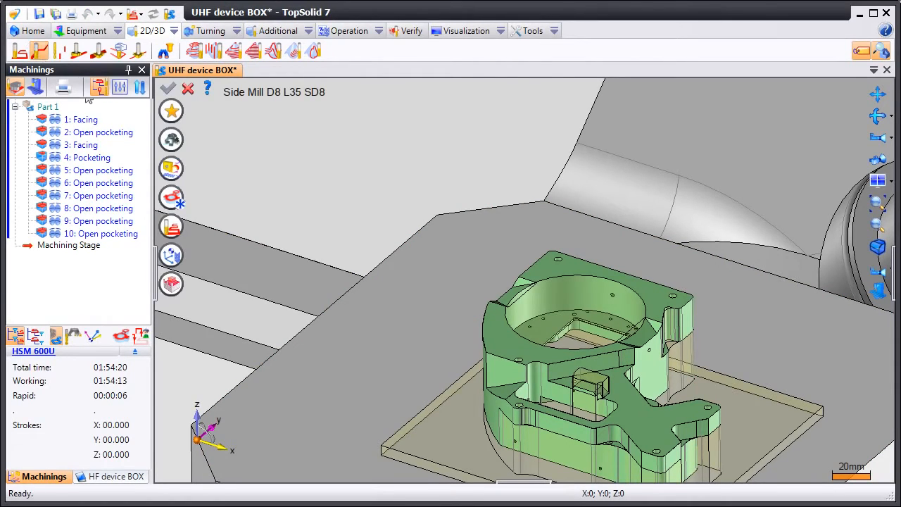
left_click(171, 143)
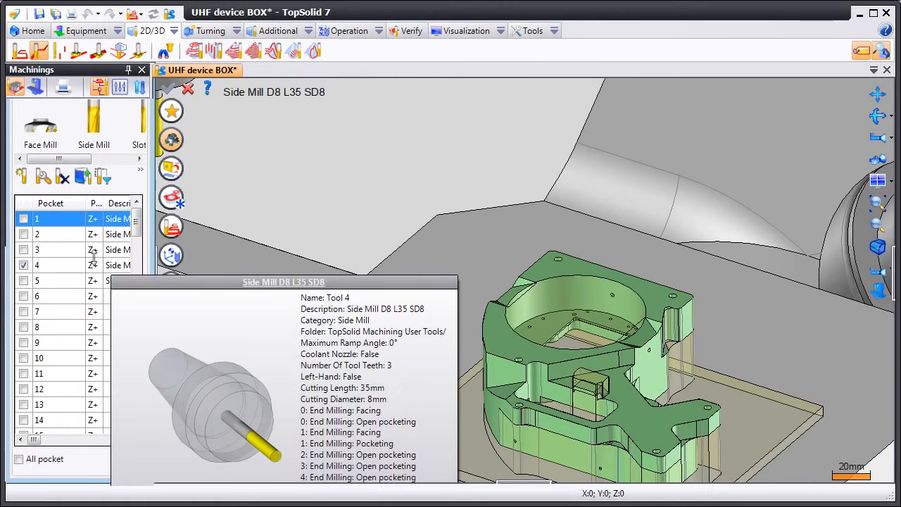
left_click(174, 200)
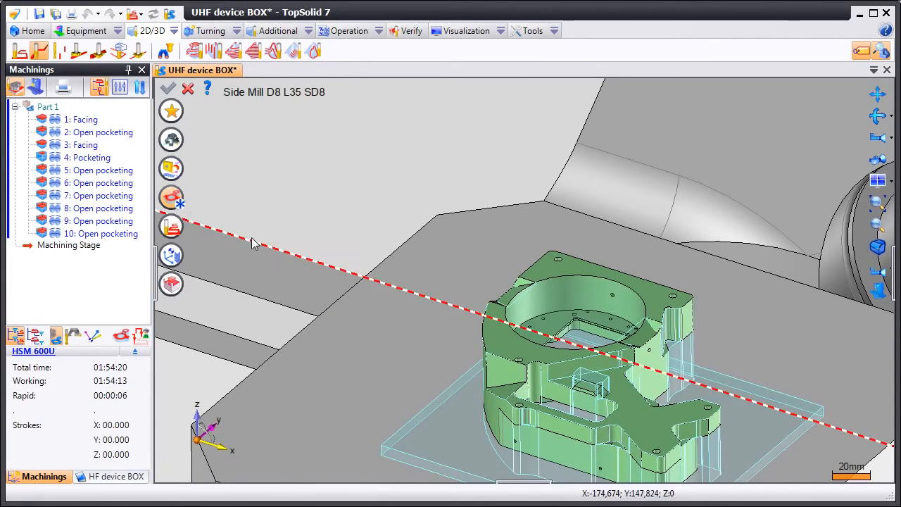
left_click(600, 392)
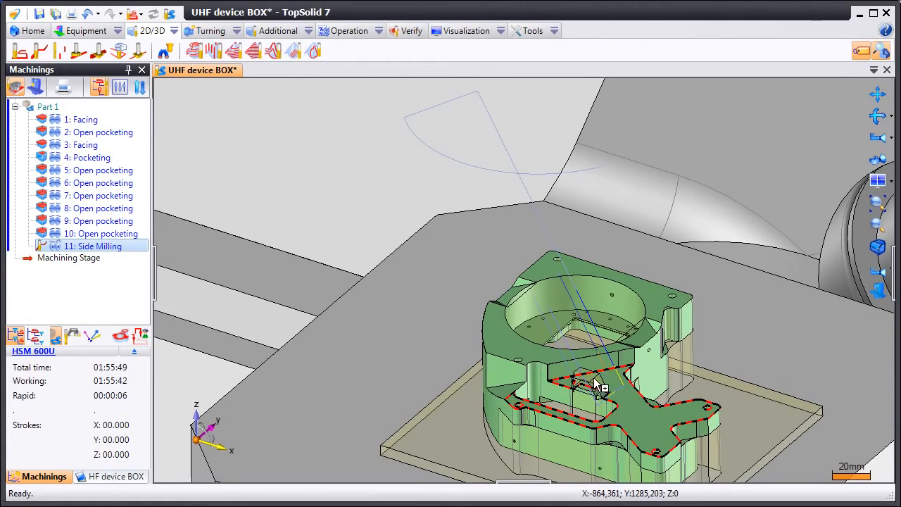
Add side millings on two more sloped faces of the small block by reusing the side milling operation.
scroll(593, 390, "up", 4)
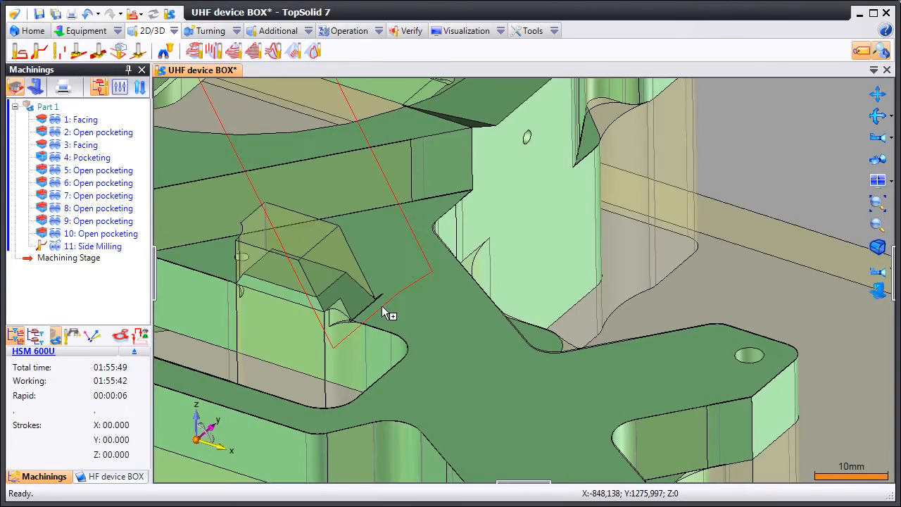
left_click(337, 275)
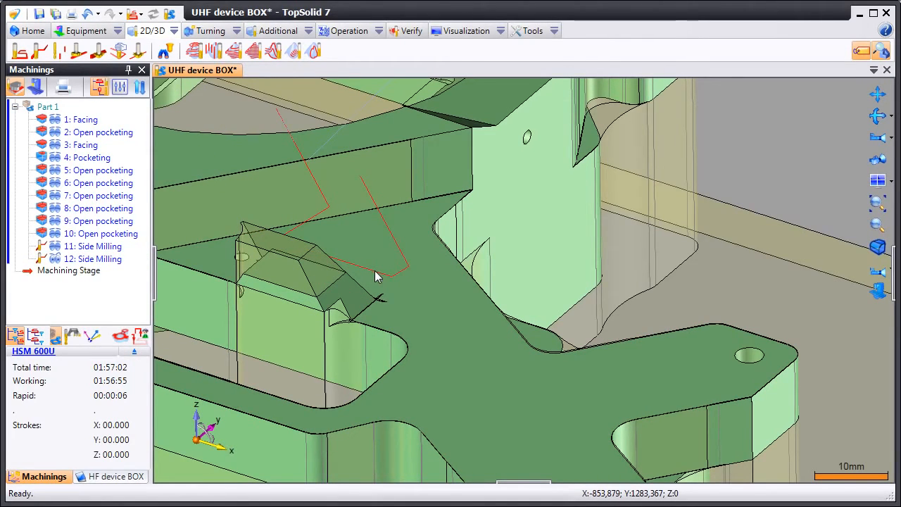
left_click(255, 266)
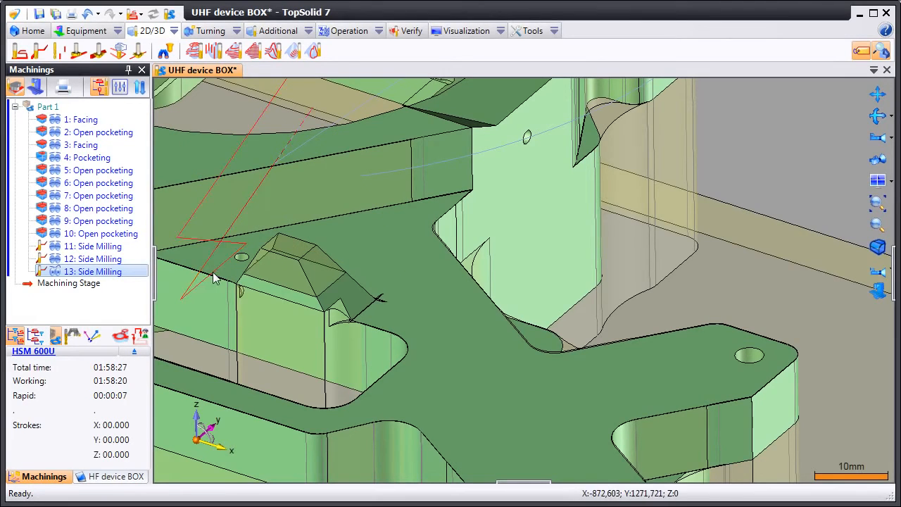
Reuse the ninth operation, an open pocketing, to add a facing on the small block's top face.
left_click(61, 223)
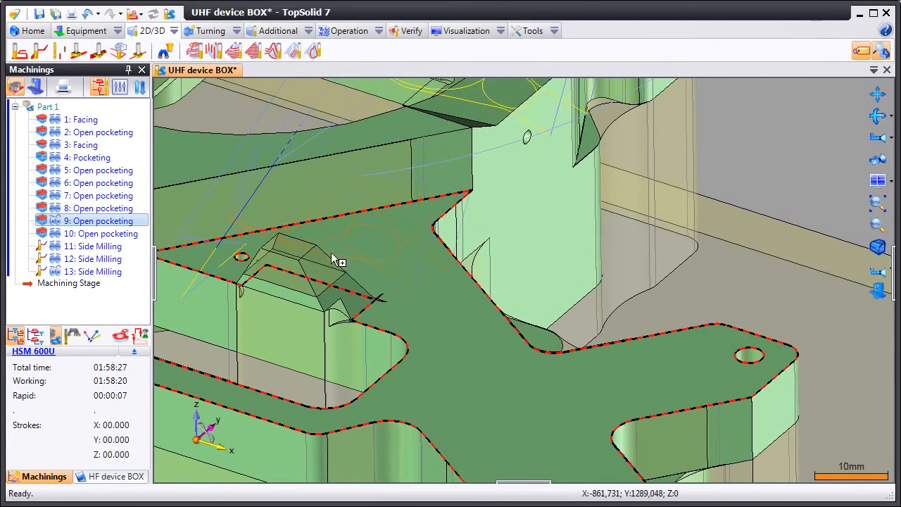
left_click(298, 287)
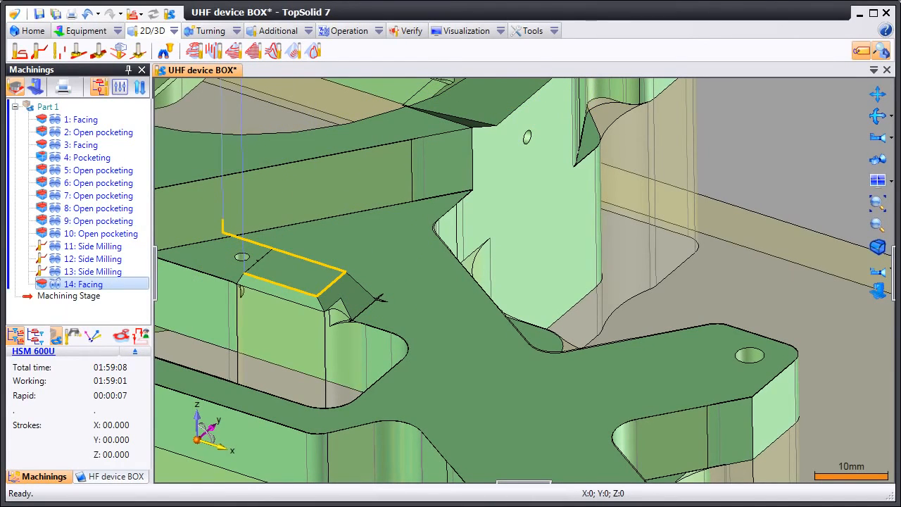
scroll(693, 425, "down", 6)
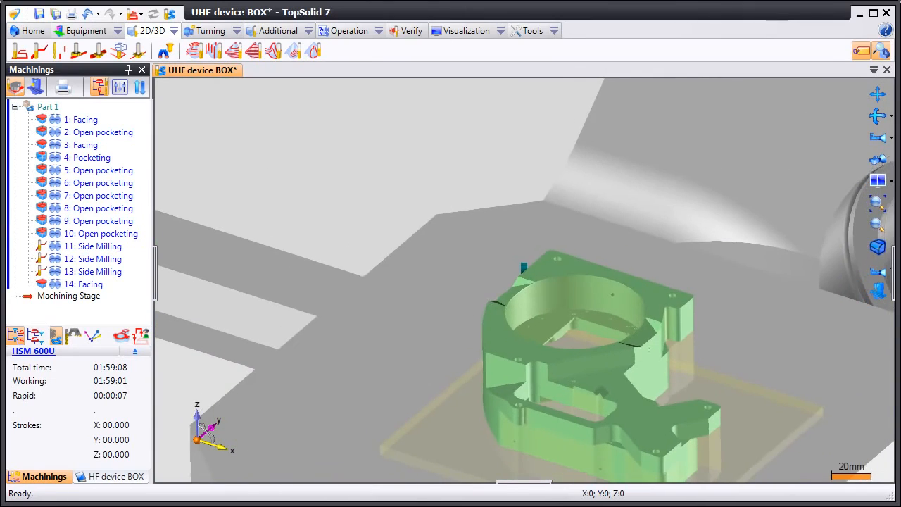